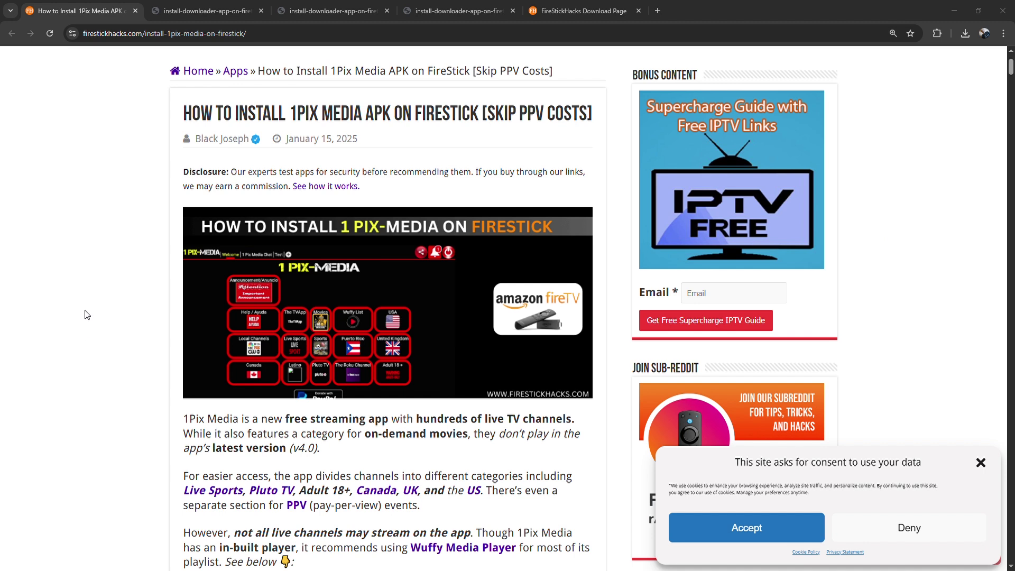
scroll(88, 313, "down", 2)
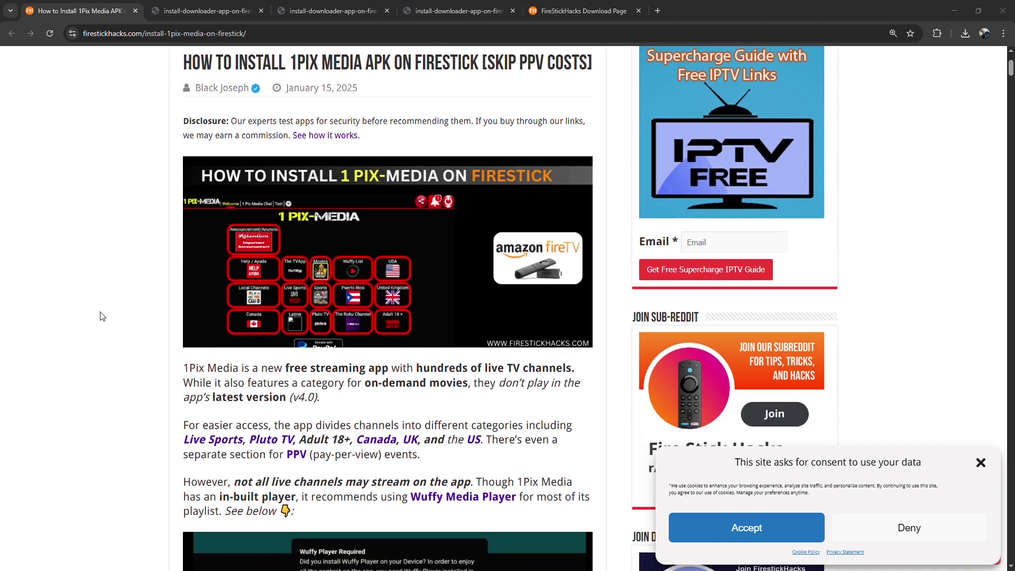
scroll(76, 226, "down", 20)
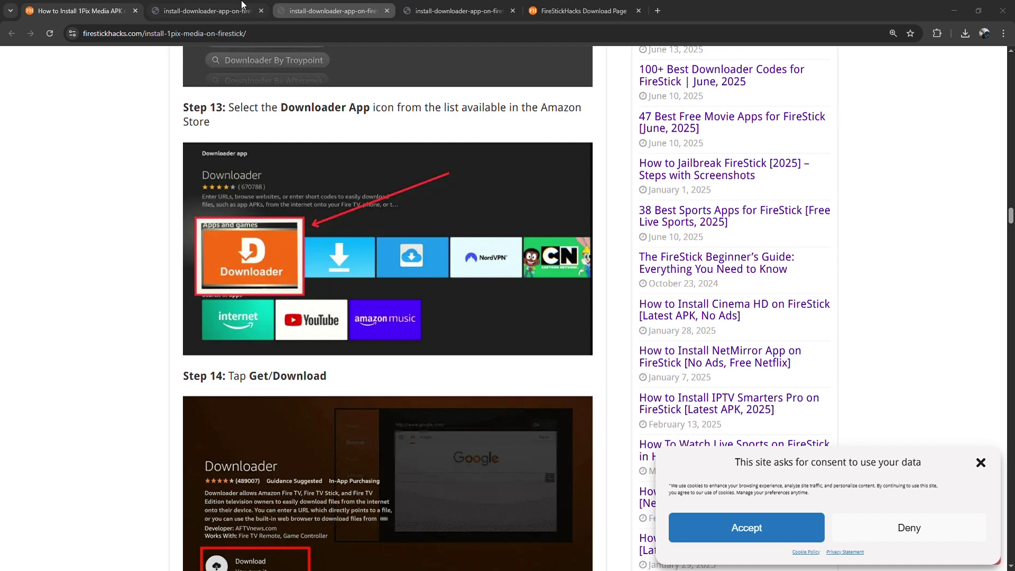
Open the Fire TV Developer options screenshot in the 1Pix Media guide.
left_click(207, 11)
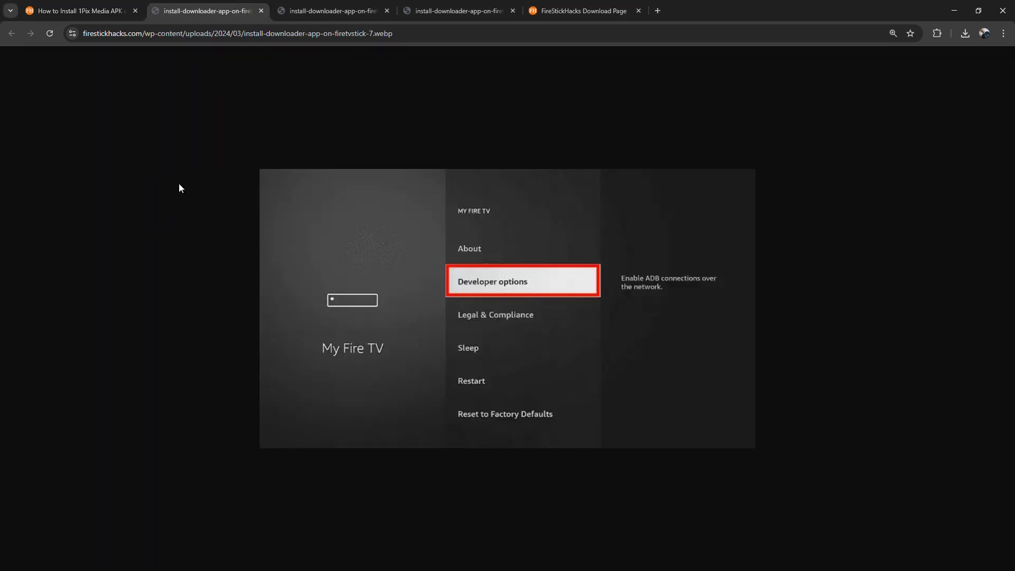
left_click(354, 10)
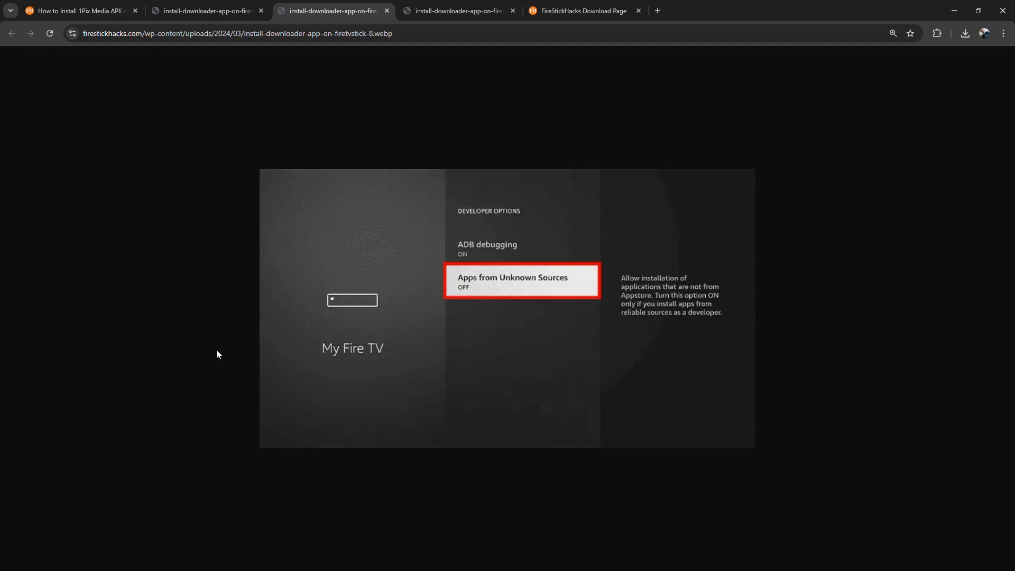
left_click(464, 7)
left_click(111, 6)
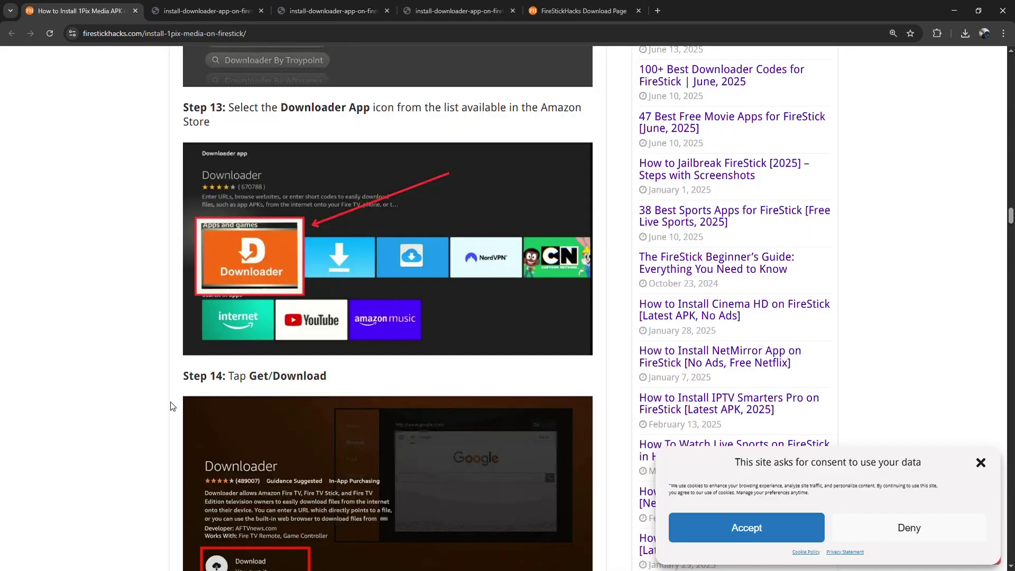
scroll(141, 370, "down", 2)
scroll(141, 370, "down", 2)
scroll(134, 358, "down", 2)
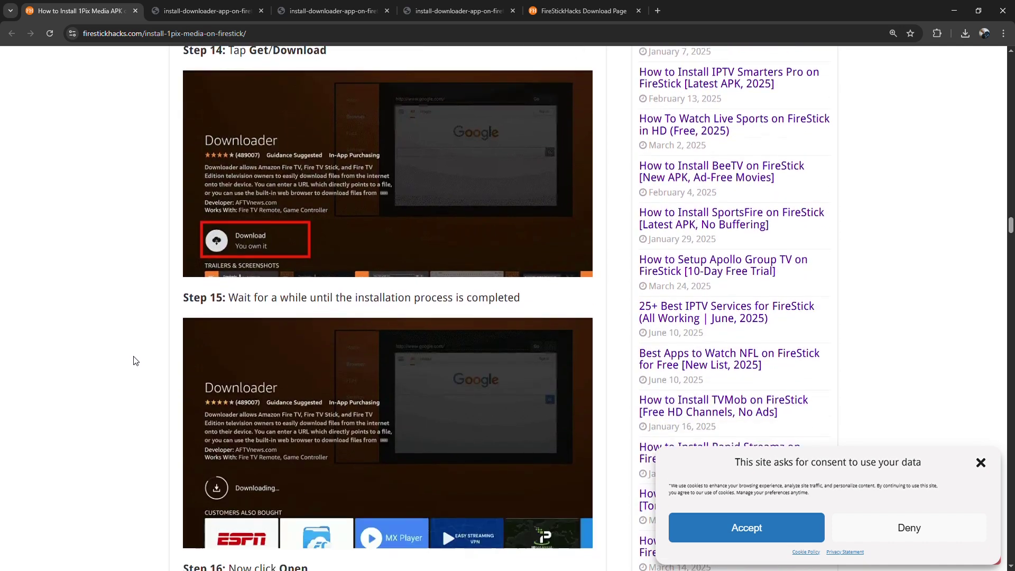
scroll(134, 357, "down", 4)
scroll(134, 352, "down", 3)
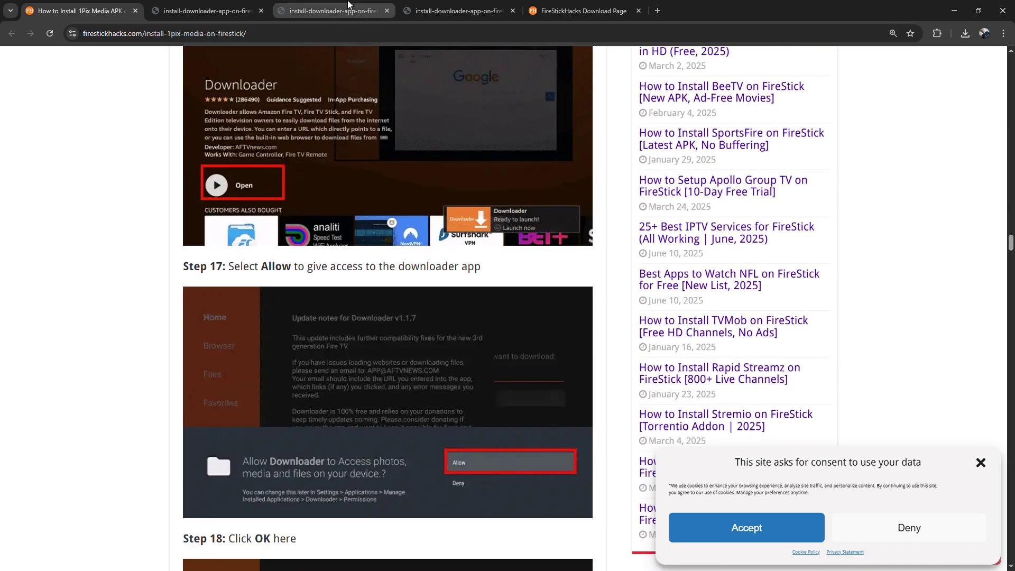
Visit the FireStickHacks Download Page tab, then return to the 1Pix Media guide.
left_click(583, 11)
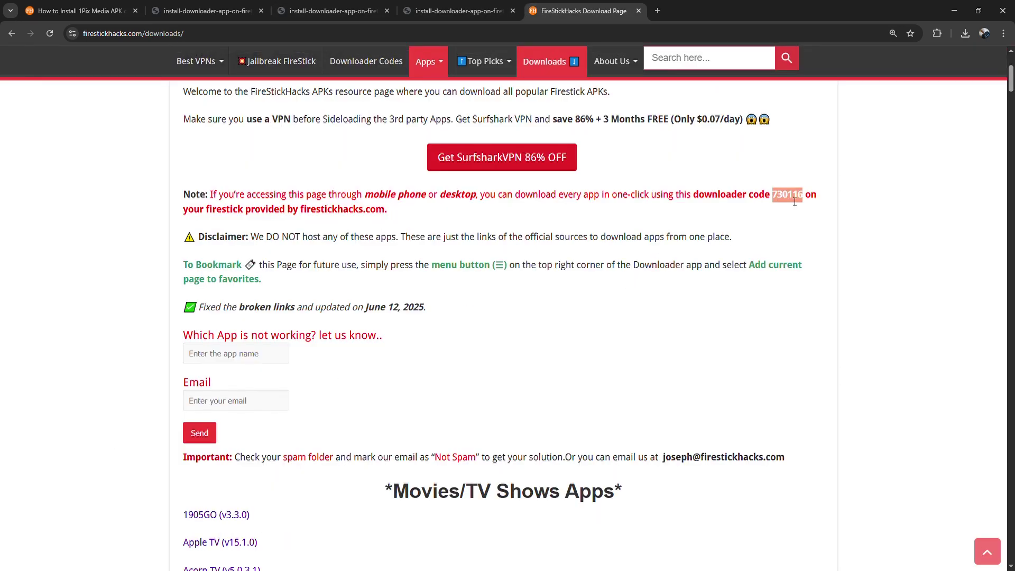
left_click(62, 10)
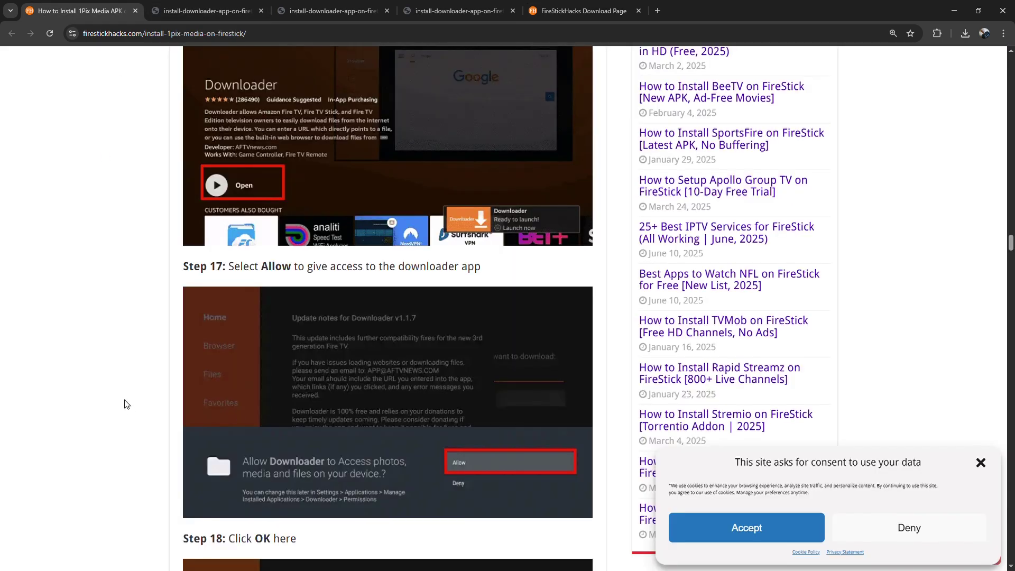
scroll(125, 403, "down", 3)
scroll(118, 390, "down", 1)
scroll(145, 317, "down", 5)
scroll(111, 309, "up", 1)
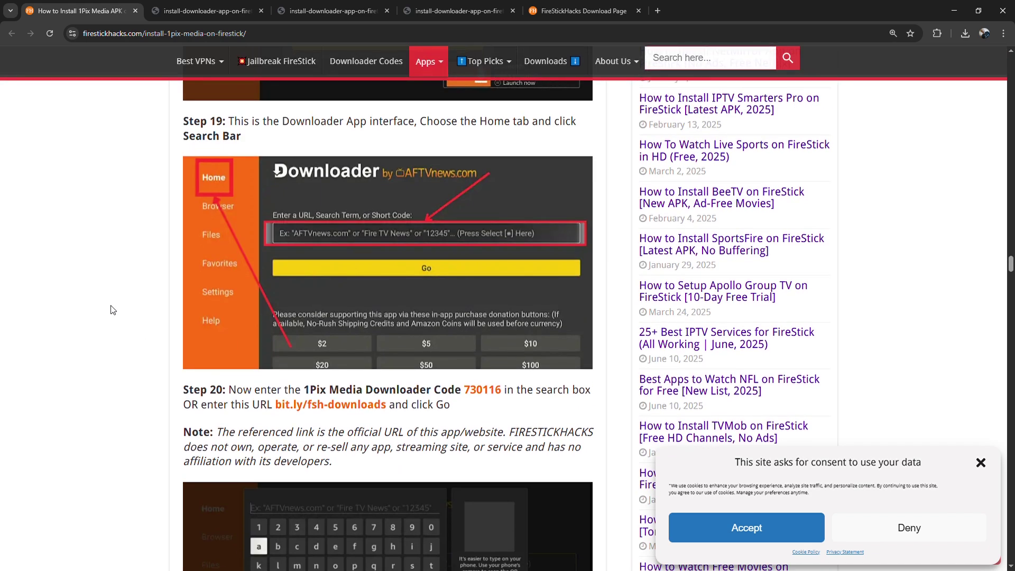
scroll(111, 309, "down", 5)
scroll(111, 310, "down", 6)
scroll(111, 308, "down", 2)
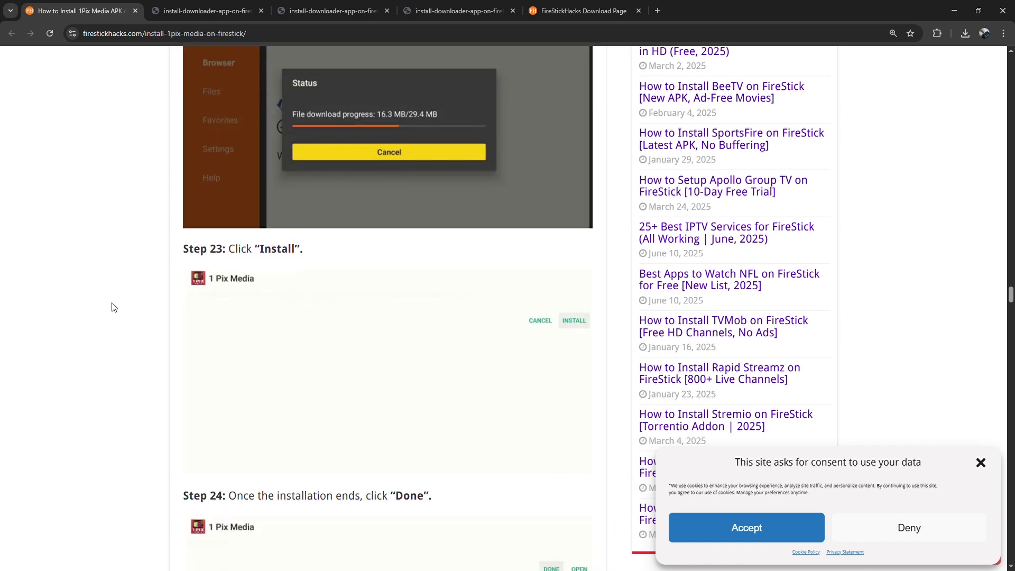
scroll(112, 305, "down", 3)
scroll(111, 305, "down", 4)
scroll(112, 303, "up", 1)
Open the Wuffy Media Player guide, then close its tab with Ctrl+W.
left_click(111, 303)
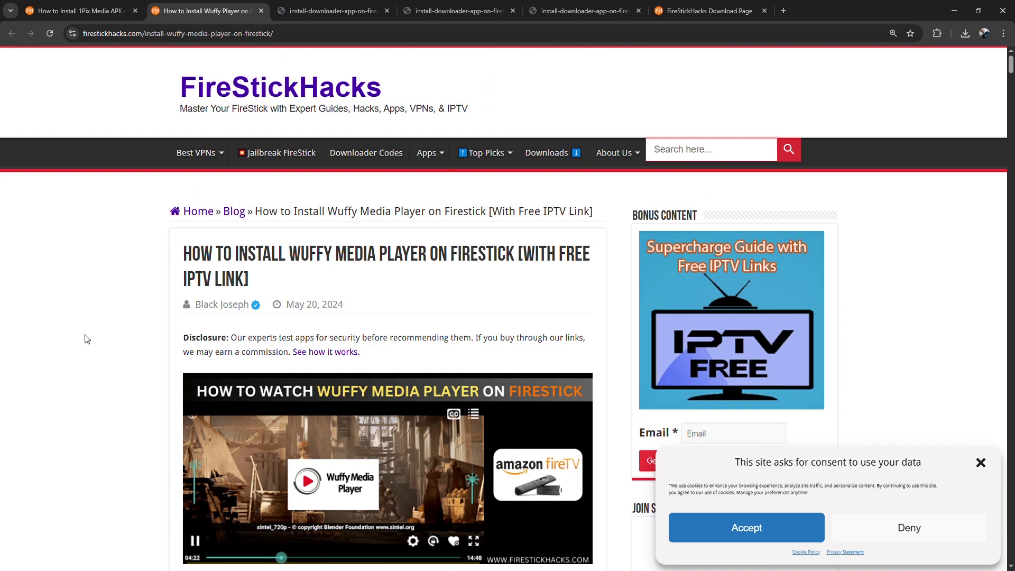
scroll(69, 324, "down", 2)
scroll(69, 320, "up", 2)
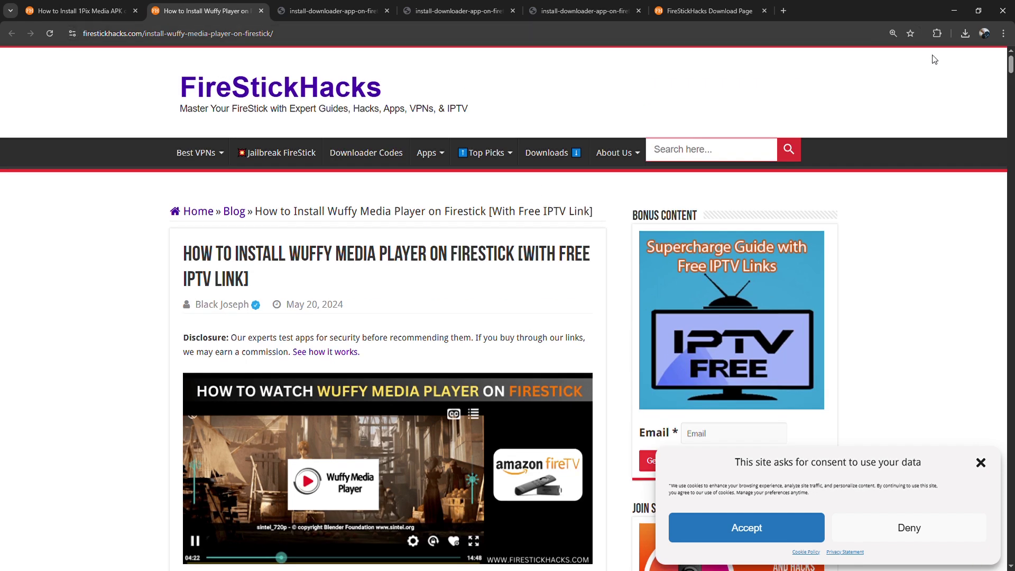
key("ctrl+w")
scroll(108, 302, "up", 3)
scroll(109, 301, "up", 4)
scroll(111, 303, "up", 1)
scroll(111, 302, "up", 3)
scroll(111, 302, "down", 1)
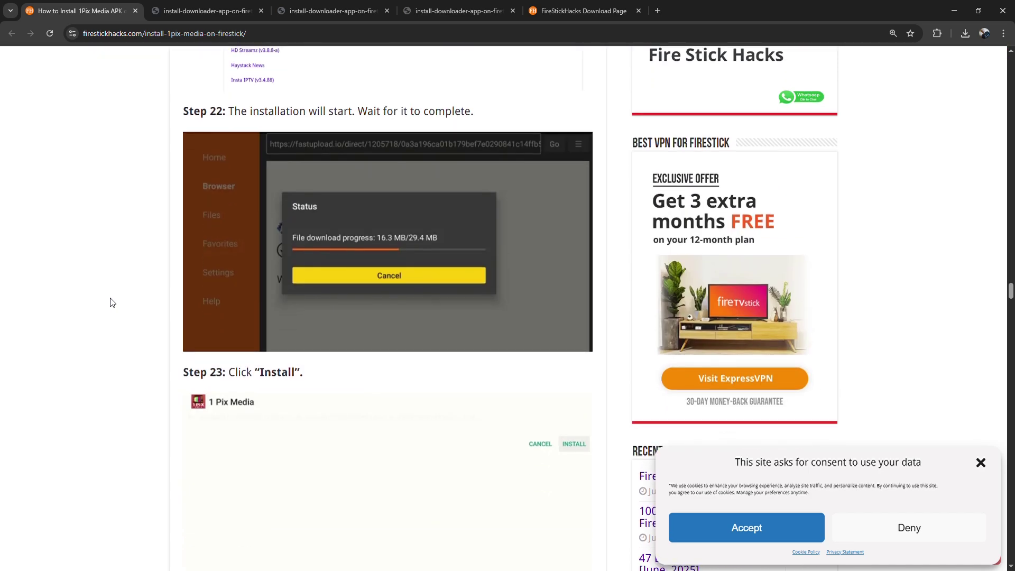
scroll(111, 300, "up", 2)
scroll(112, 298, "up", 2)
scroll(111, 299, "up", 1)
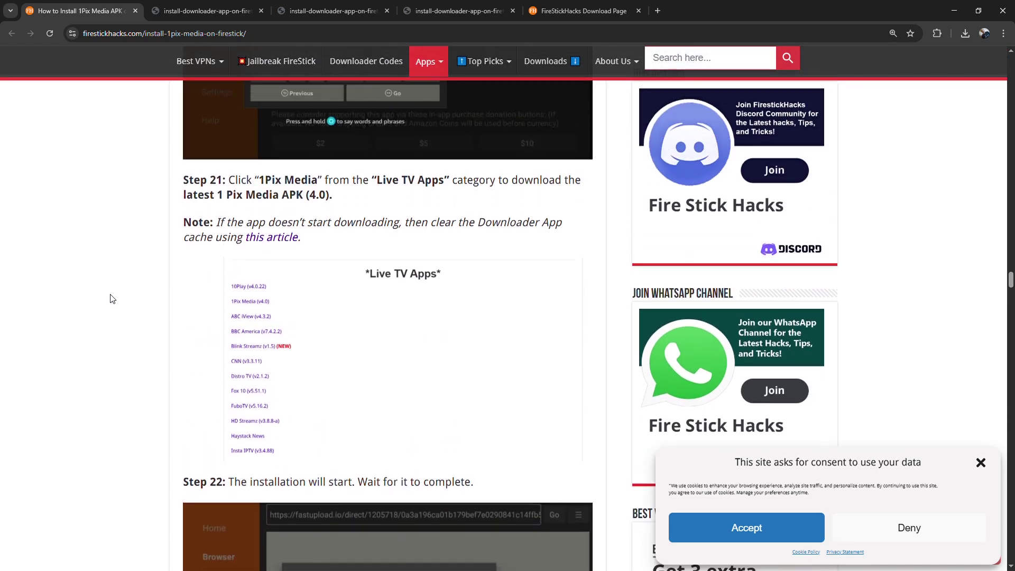